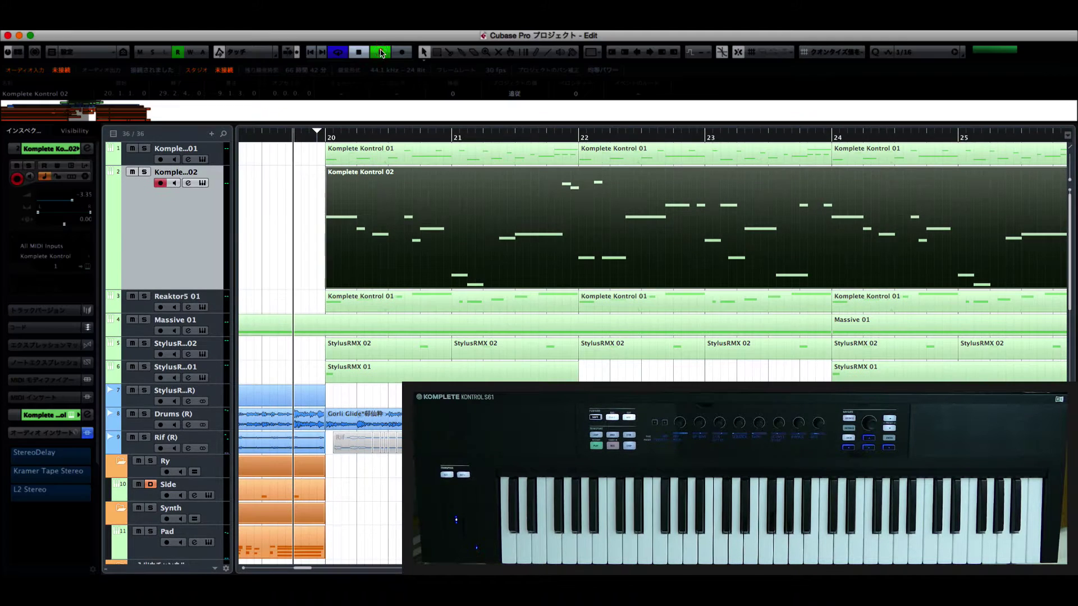
# - Play the arrangement with the Komplete Kontrol 02 track and stop playback
pyautogui.click(381, 53)
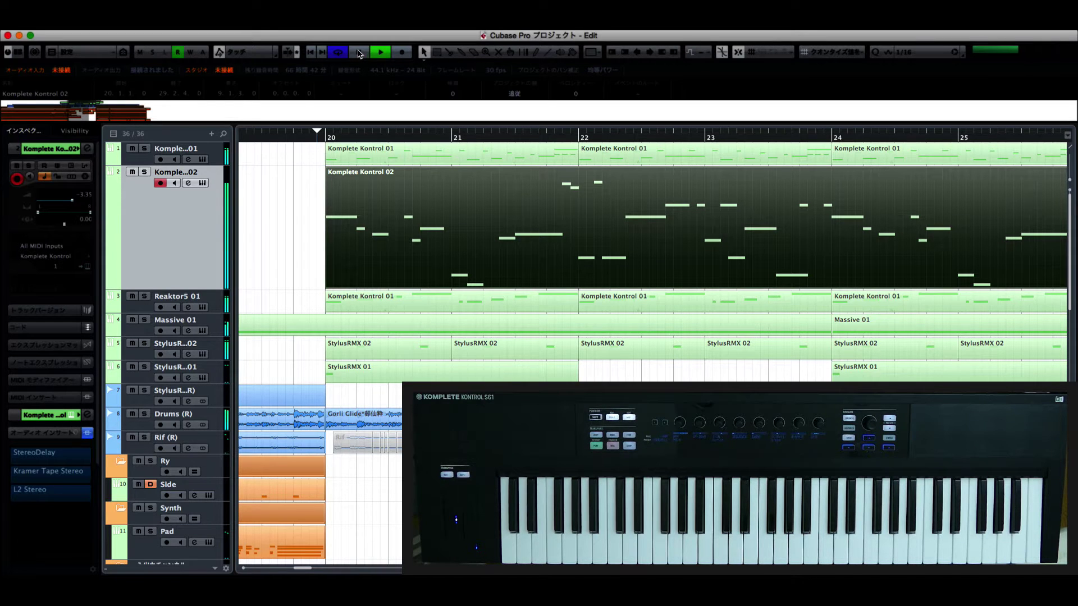
pyautogui.click(359, 54)
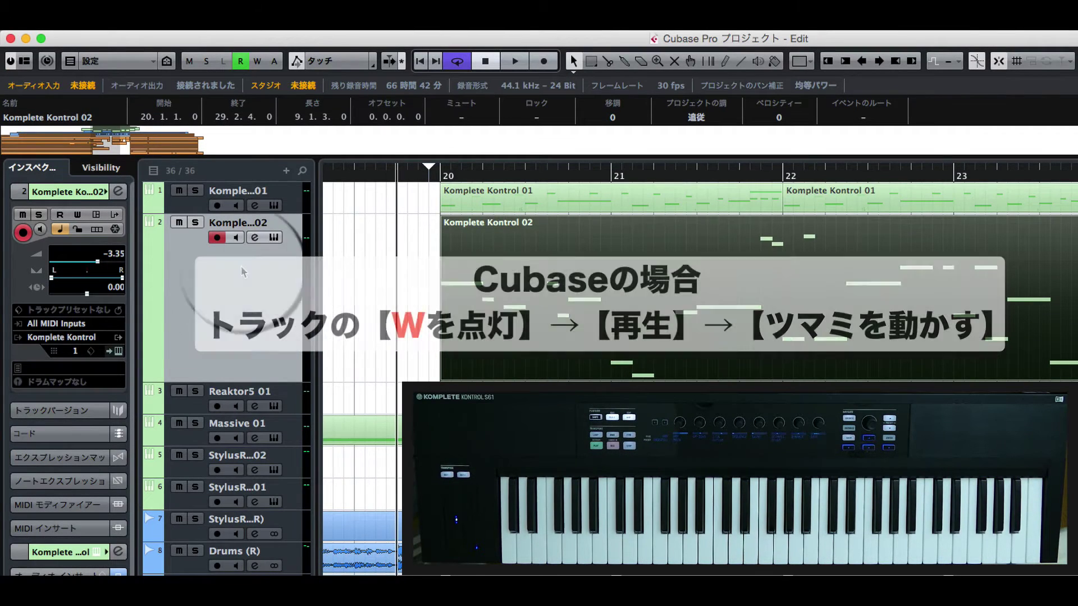
# - Enable automation writing on the Komplete Kontrol 02 track and record the hardware knob movements during playback
pyautogui.click(81, 215)
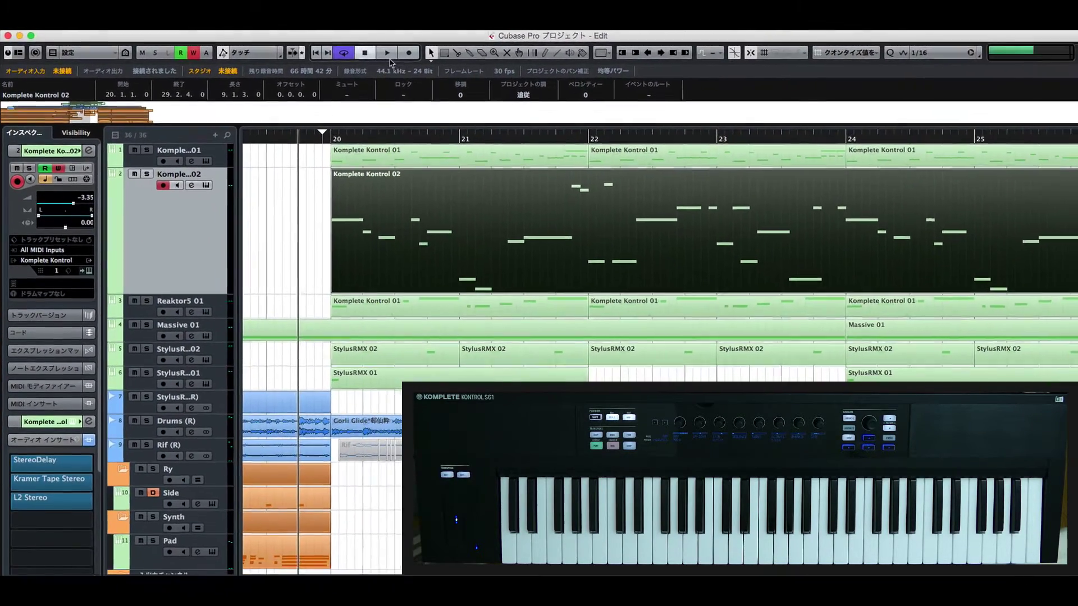
pyautogui.click(433, 55)
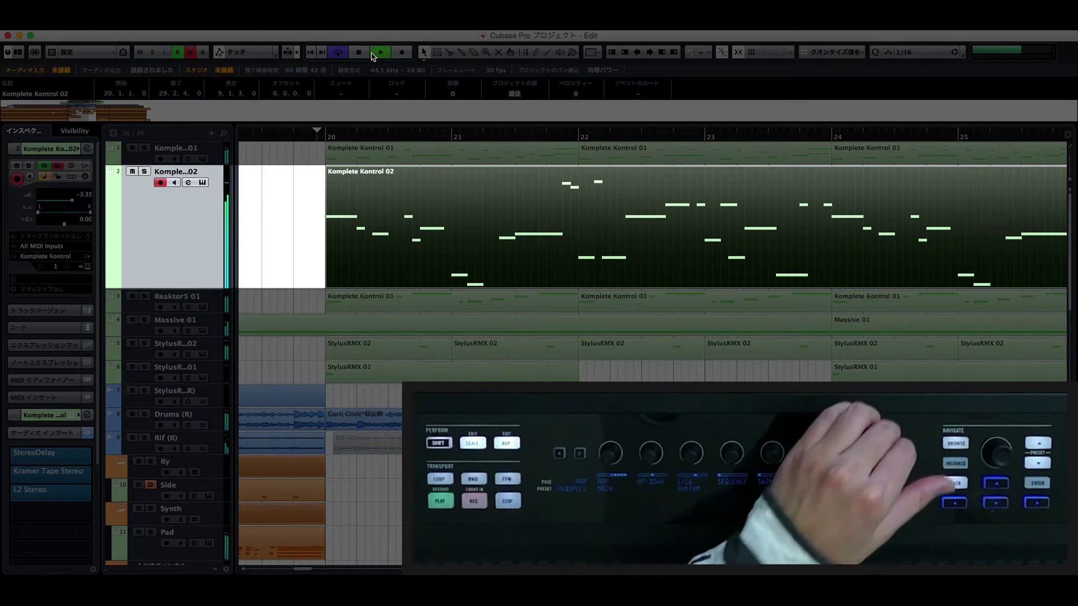
pyautogui.click(366, 55)
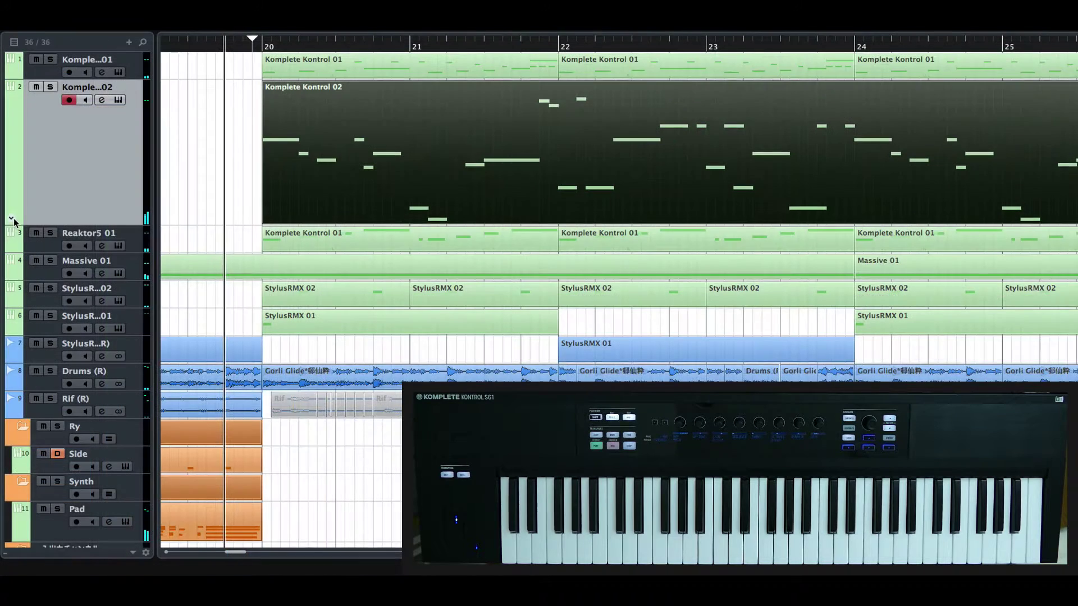
# - Show the Arp Gate automation lane beneath the Komplete Kontrol 02 track and enlarge its height
pyautogui.click(113, 285)
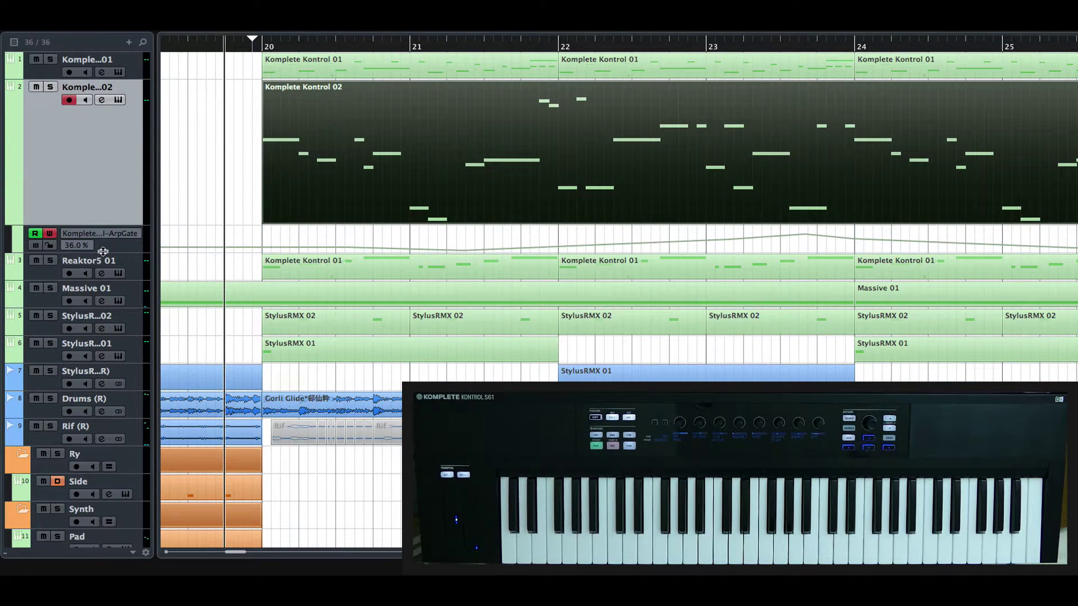
pyautogui.moveTo(103, 252); pyautogui.dragTo(110, 384)
# - Lower the Arp Gate automation peak at 23.3.3.86 to about 65.38
pyautogui.hscroll(10, 689, 306)
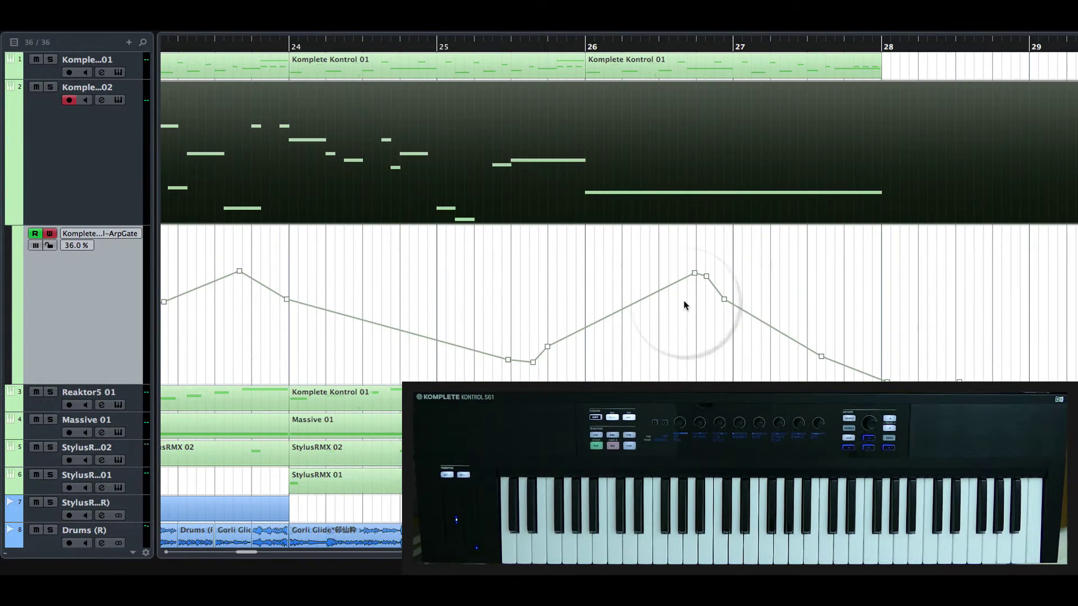
pyautogui.hscroll(-5, 688, 306)
pyautogui.click(486, 270)
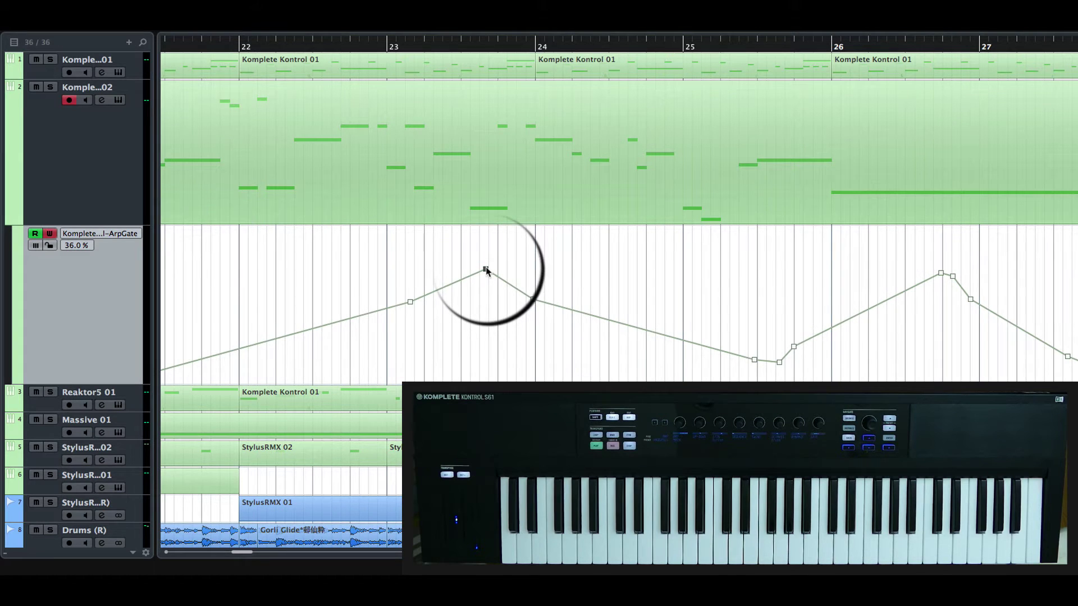
pyautogui.moveTo(486, 270)
pyautogui.mouseDown()
pyautogui.moveTo(486, 250)
pyautogui.moveTo(486, 283)
pyautogui.mouseUp()
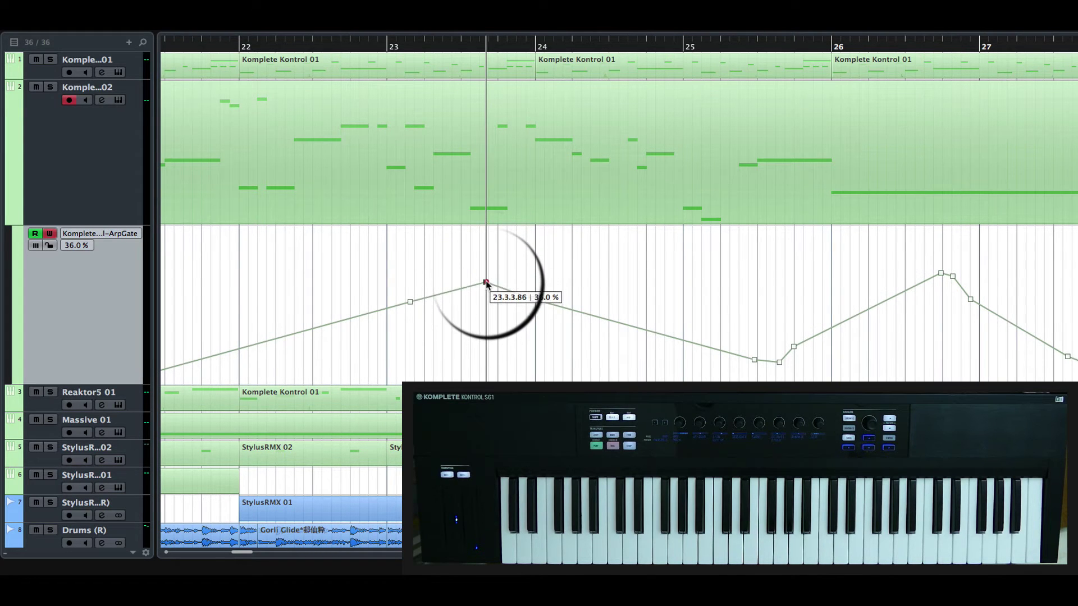
# - Play the section around bar 25 with the edited Arp Gate curve and reveal the Arp Rate automation lane
pyautogui.hscroll(5, 486, 282)
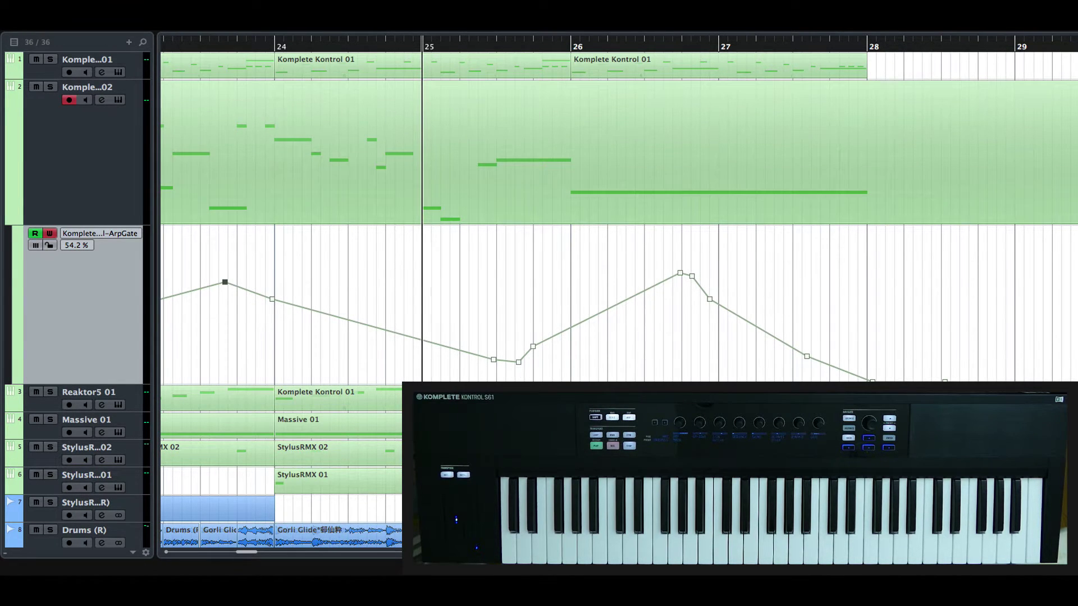
pyautogui.press('space')
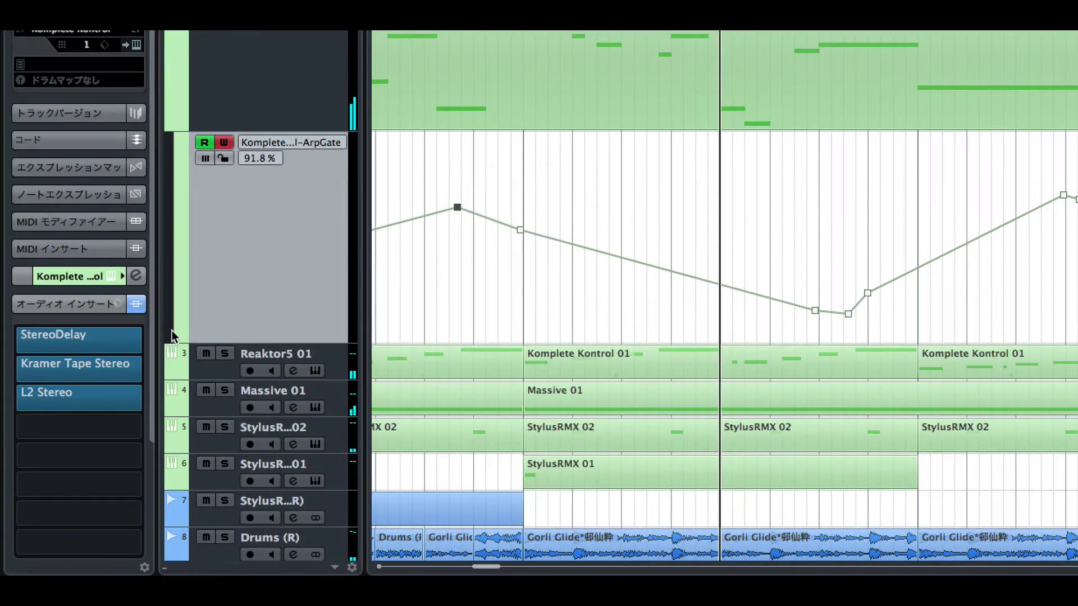
pyautogui.click(180, 336)
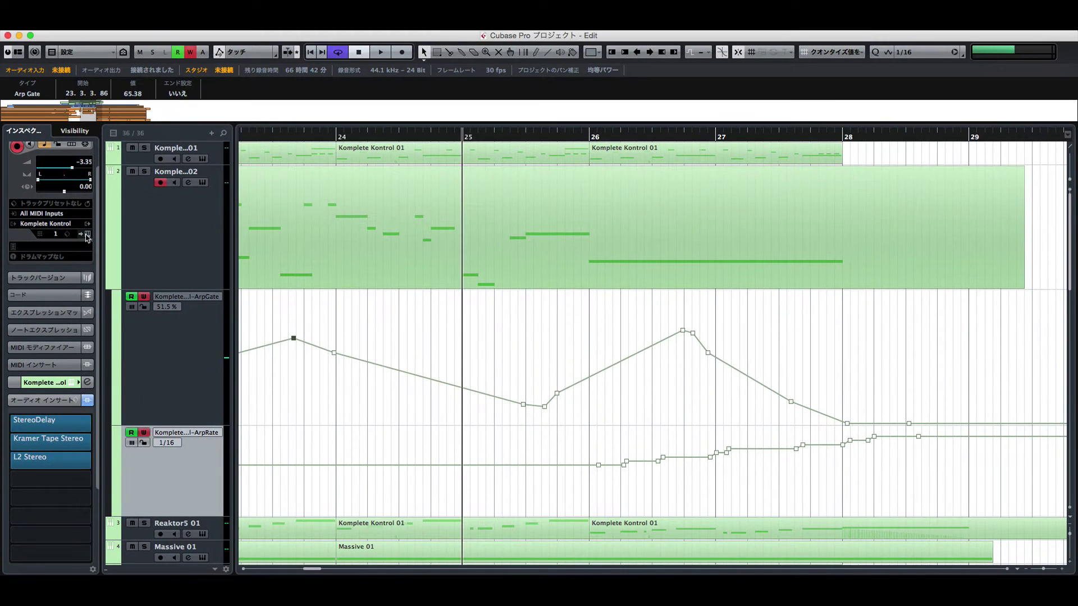
# - Open the Komplete Kontrol instrument window of track 2 and close it again
pyautogui.click(87, 234)
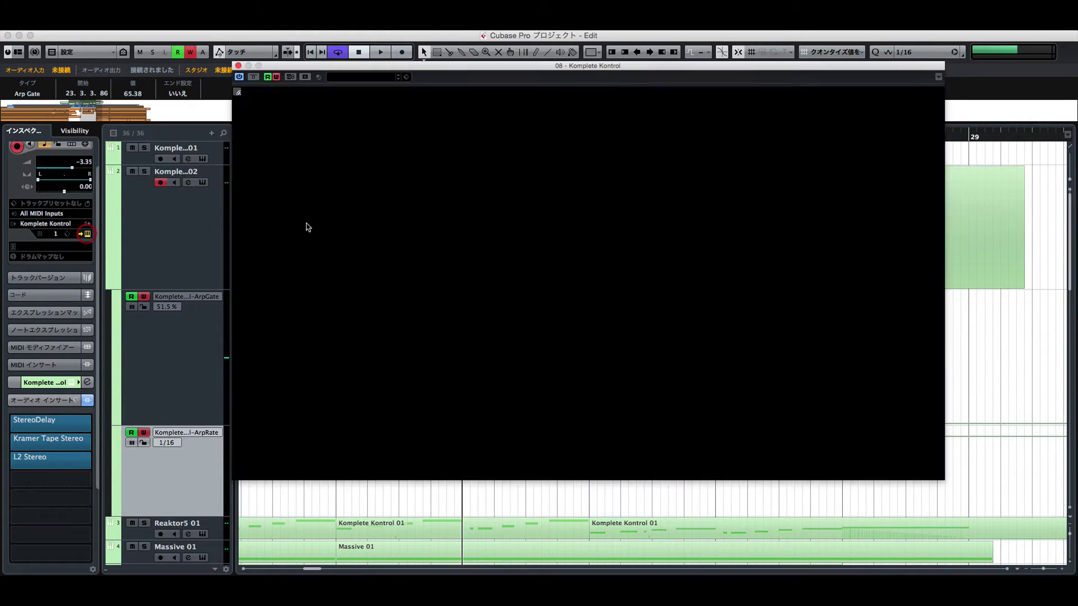
pyautogui.click(238, 67)
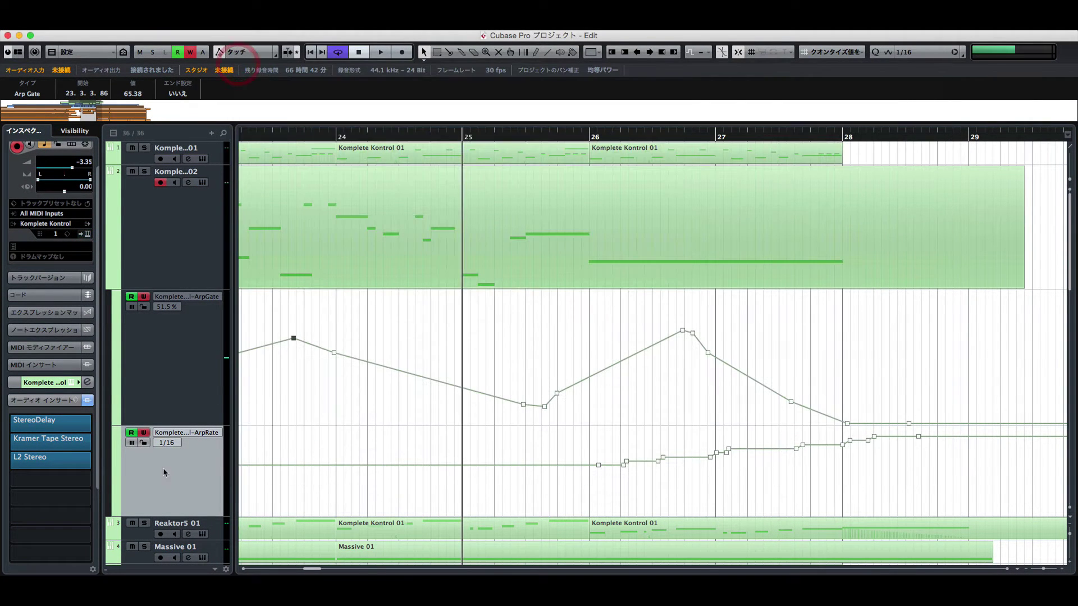
# - Add another automation lane below Arp Rate, assign it the Arp Type parameter and try the pencil tool on it
pyautogui.click(116, 513)
pyautogui.scroll(-5, 156, 507)
pyautogui.click(185, 262)
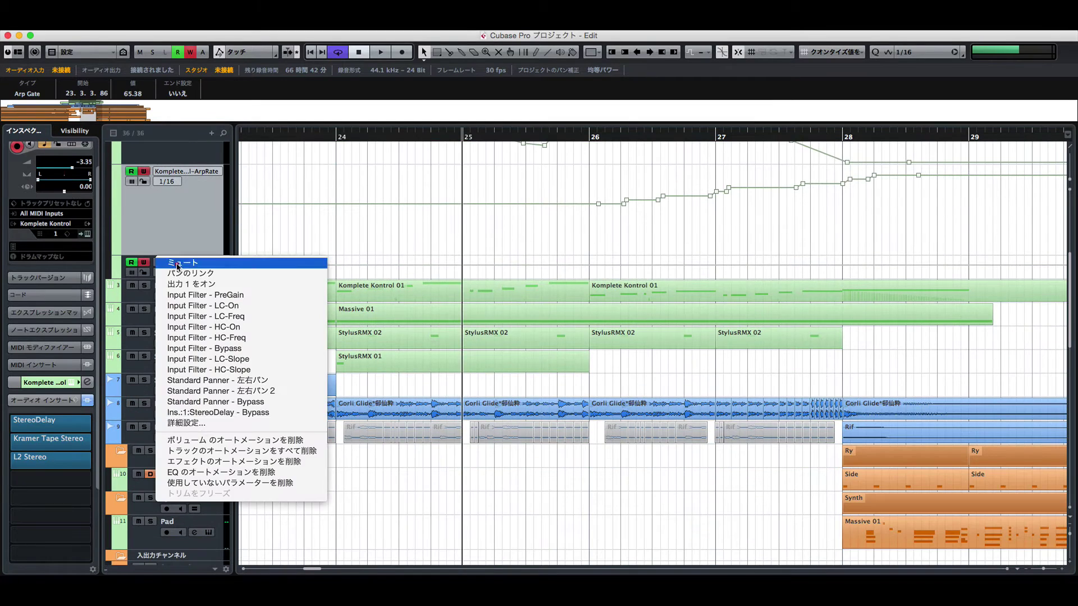
pyautogui.click(204, 426)
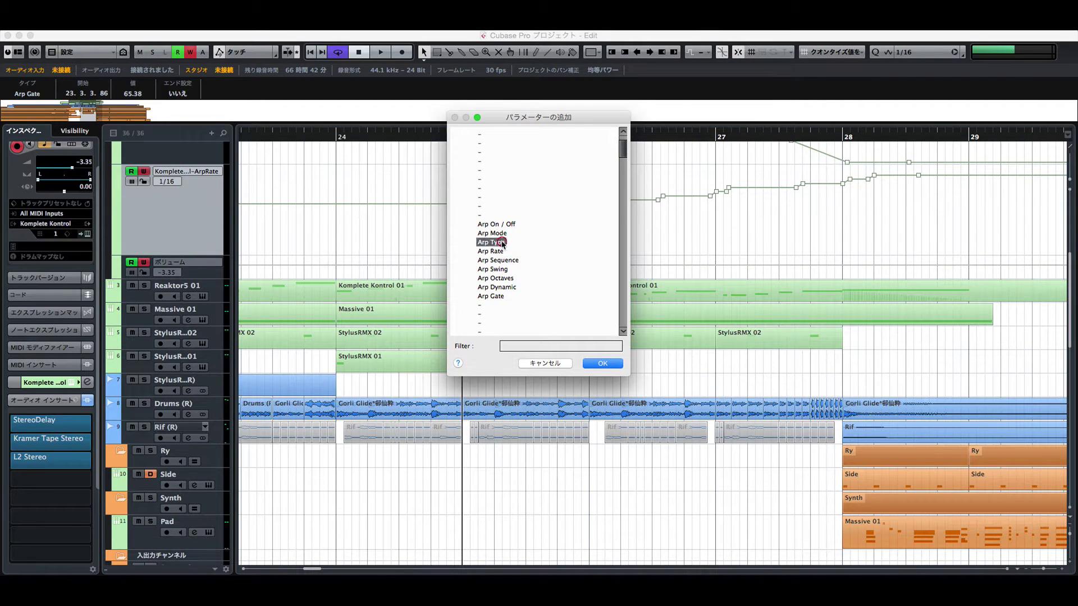
pyautogui.doubleClick(501, 241)
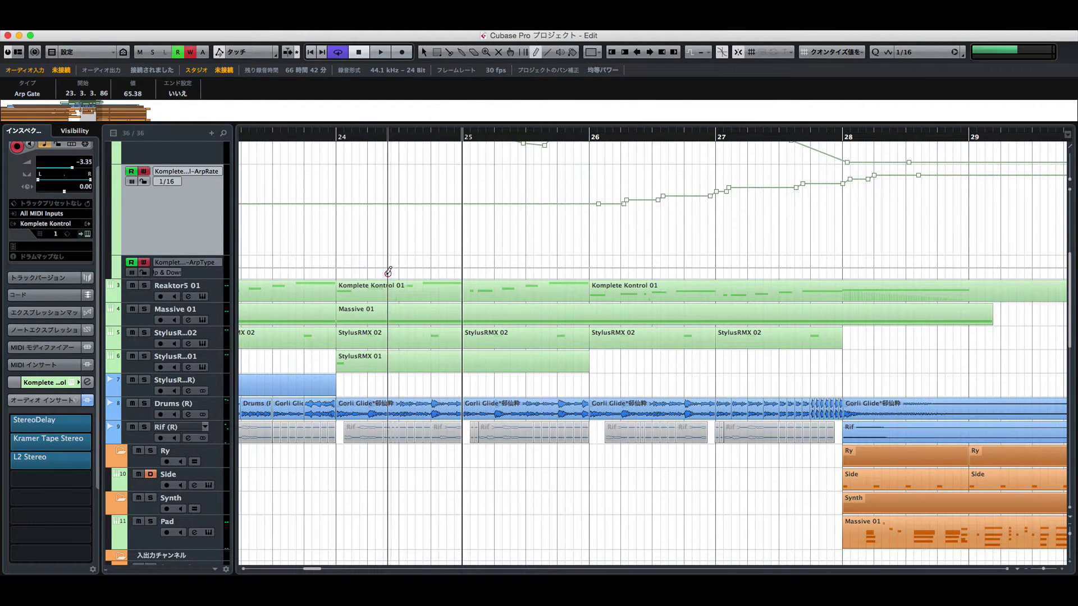
pyautogui.moveTo(370, 267); pyautogui.dragTo(568, 268)
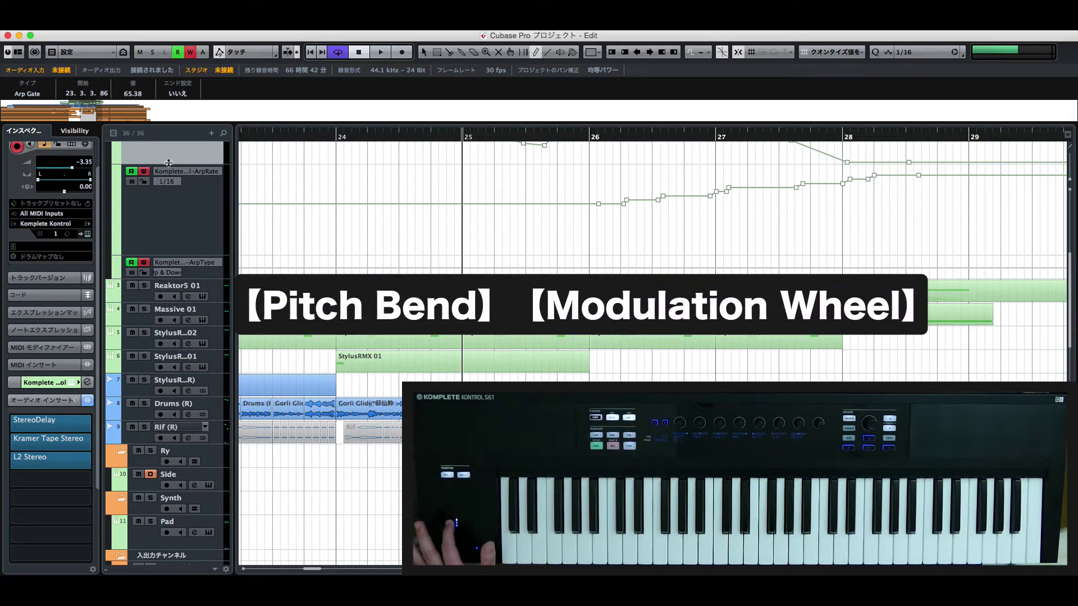
# - Open the Hardware page of the Komplete Kontrol preferences from track 2's instrument
pyautogui.click(88, 224)
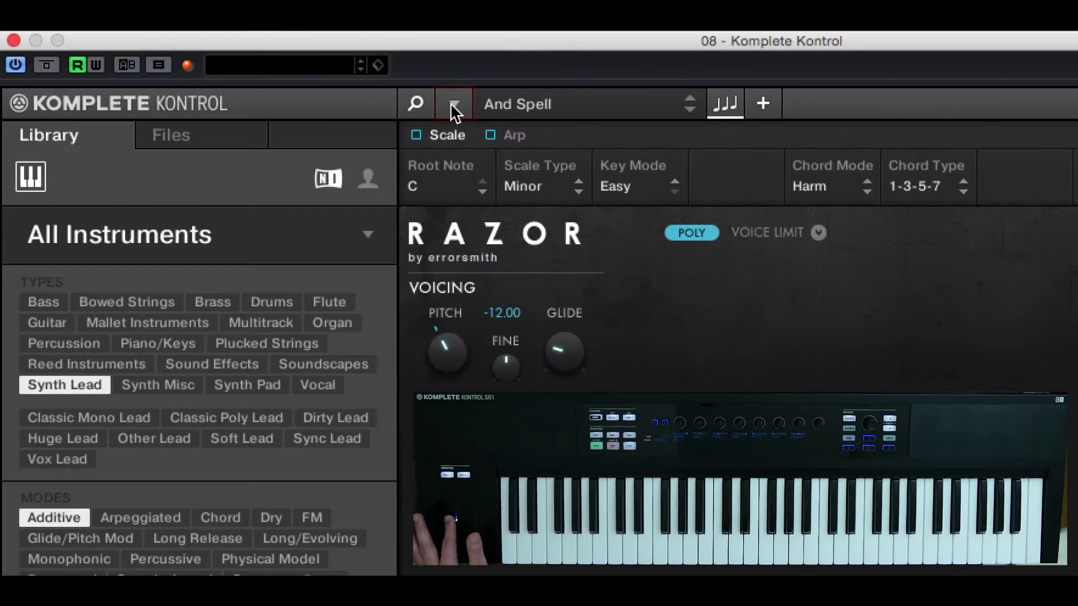
pyautogui.click(272, 74)
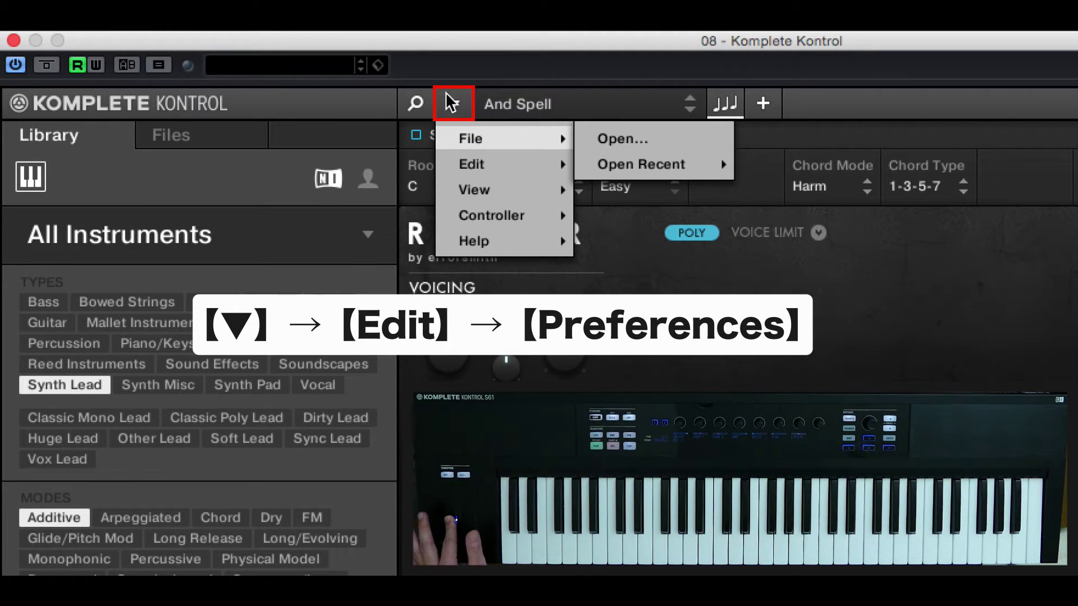
pyautogui.moveTo(456, 157)
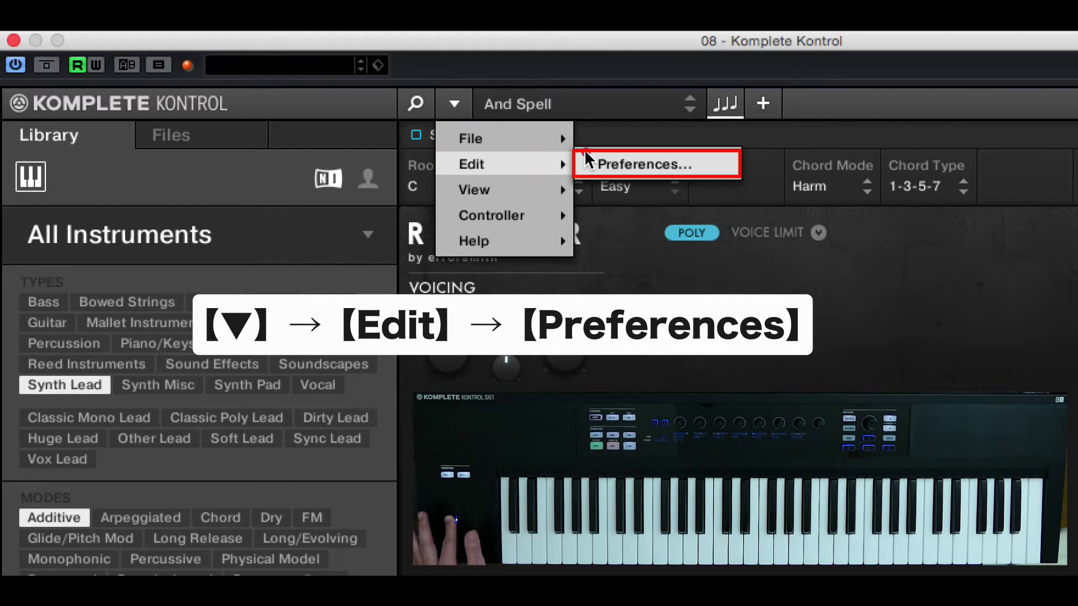
pyautogui.click(585, 153)
pyautogui.click(553, 366)
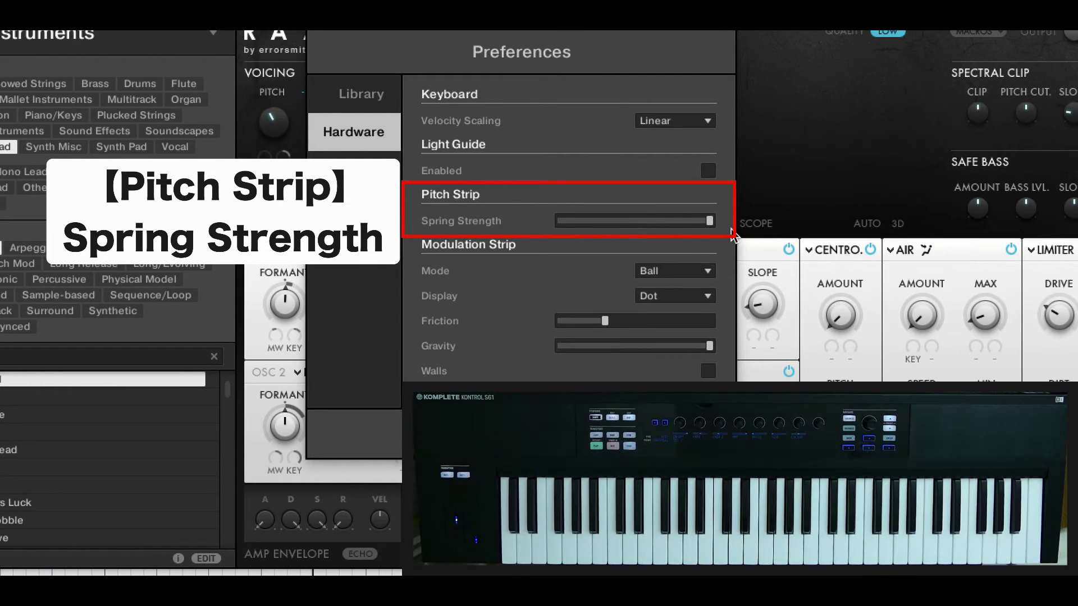
# - Try a low Spring Strength for the Pitch Strip and return it to the maximum
pyautogui.moveTo(709, 221); pyautogui.dragTo(703, 230)
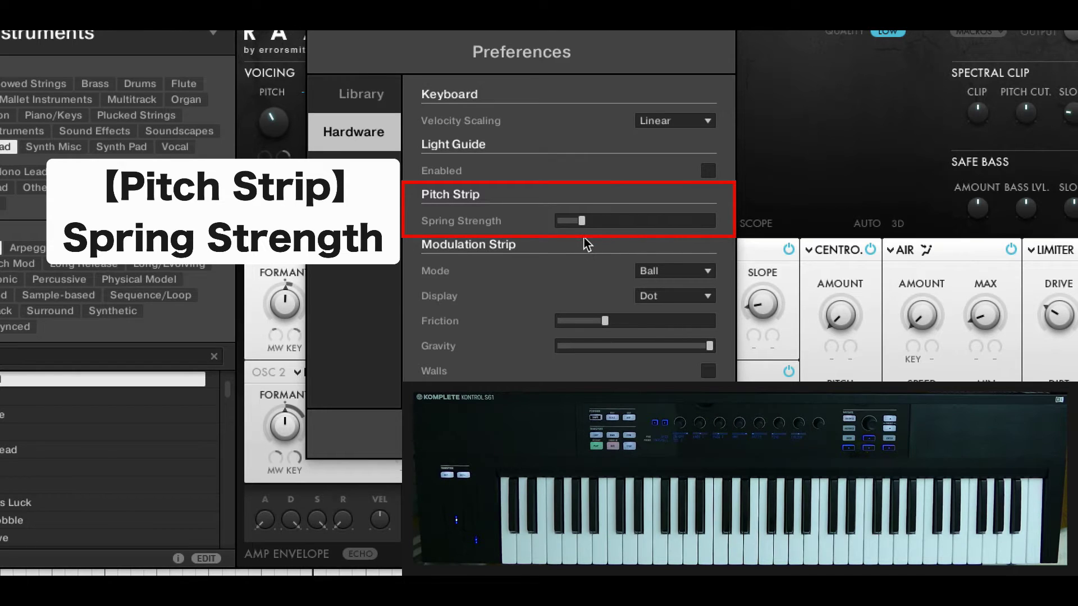
pyautogui.moveTo(584, 238); pyautogui.dragTo(580, 238)
pyautogui.moveTo(691, 227); pyautogui.dragTo(737, 227)
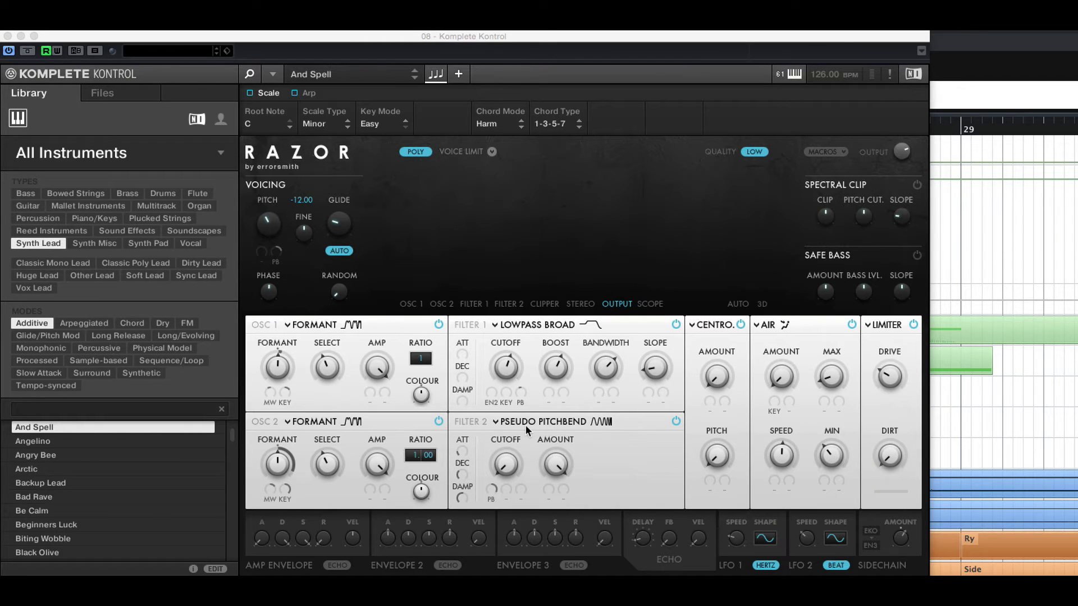
# - Assign the Modulation Wheel to the first modulation slot of Filter 1's Cutoff in Razor
pyautogui.click(489, 398)
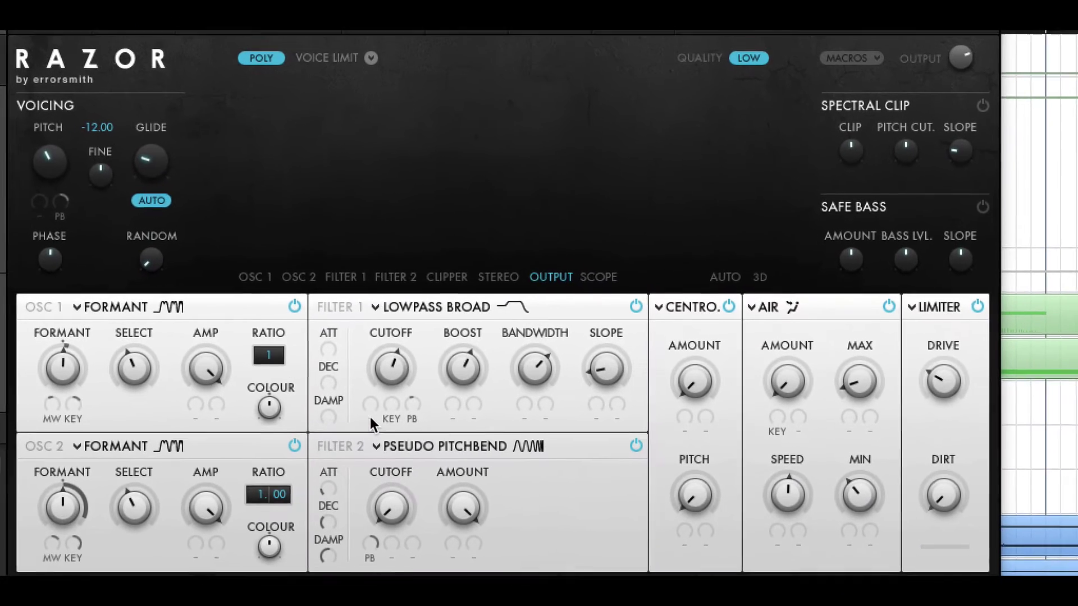
pyautogui.click(491, 402)
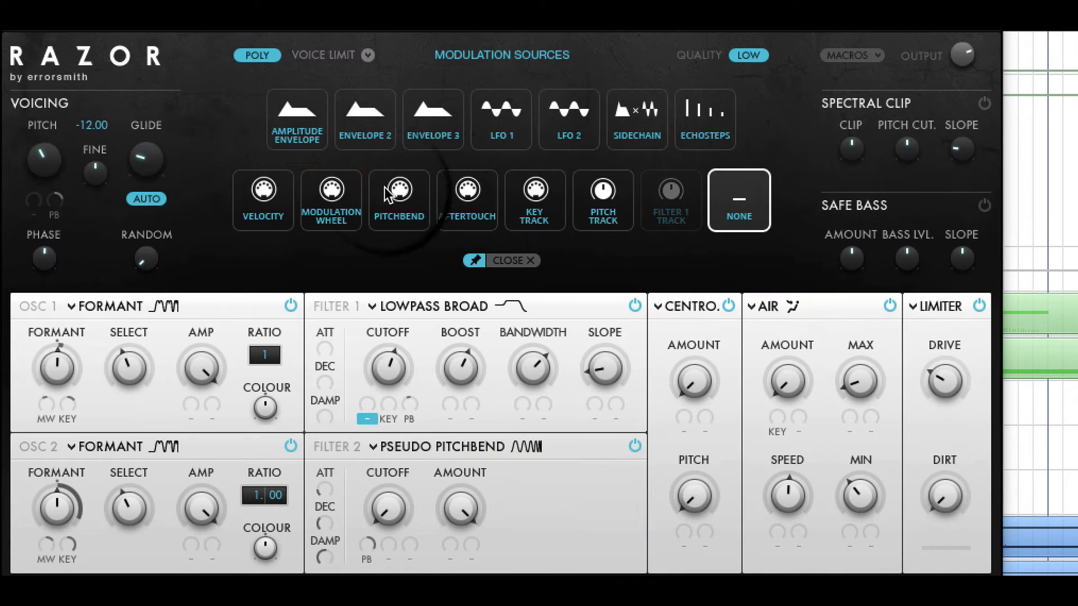
pyautogui.click(346, 206)
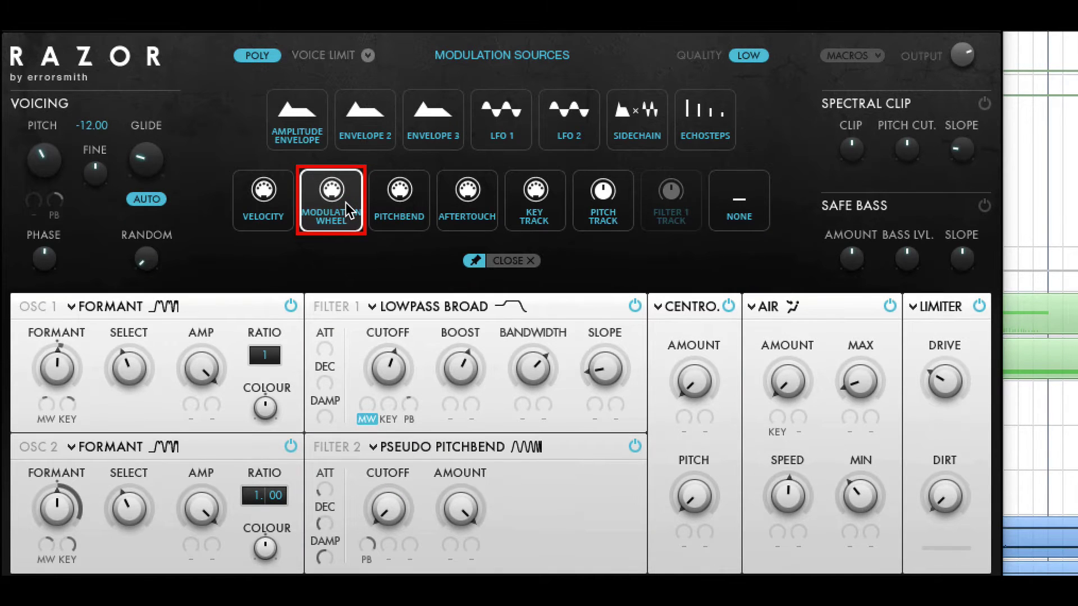
# - Raise the Modulation Wheel amount on Filter 1's Cutoff and lower the Cutoff knob's base setting
pyautogui.click(369, 403)
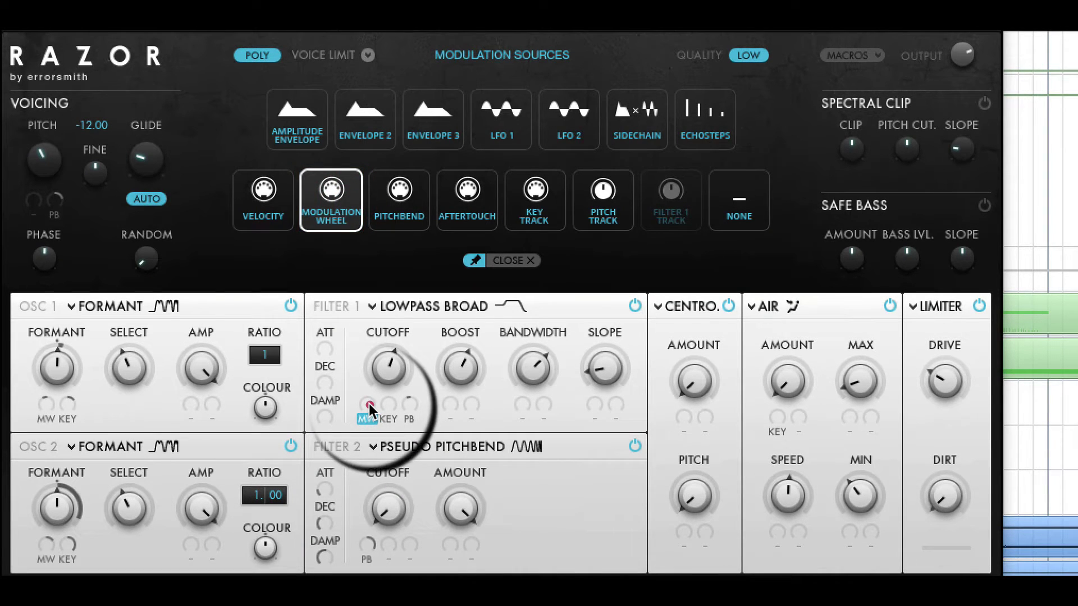
pyautogui.moveTo(369, 403); pyautogui.dragTo(380, 290)
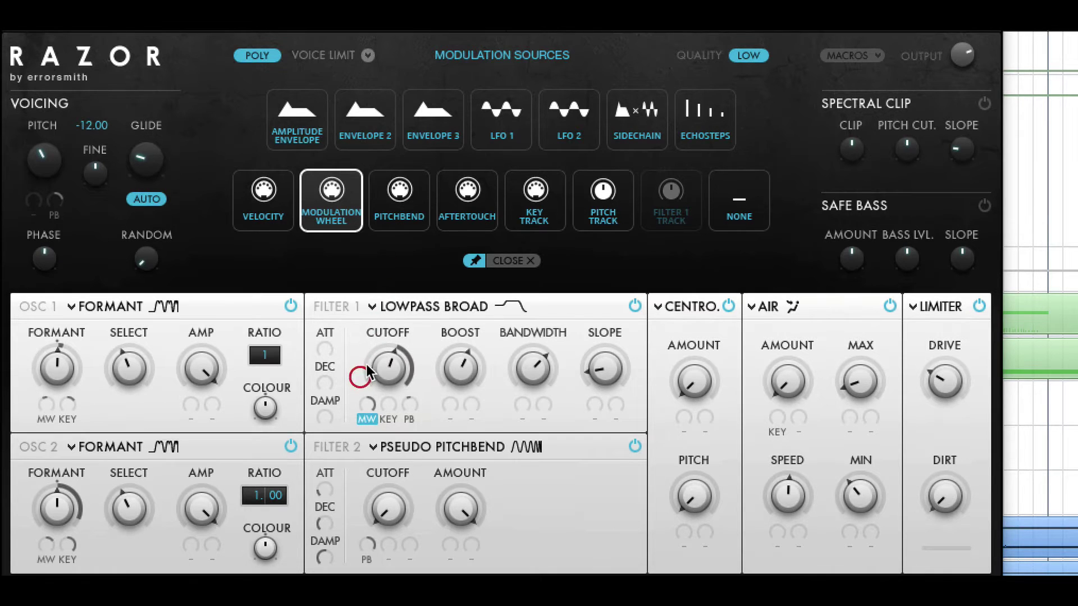
pyautogui.moveTo(378, 402); pyautogui.dragTo(377, 435)
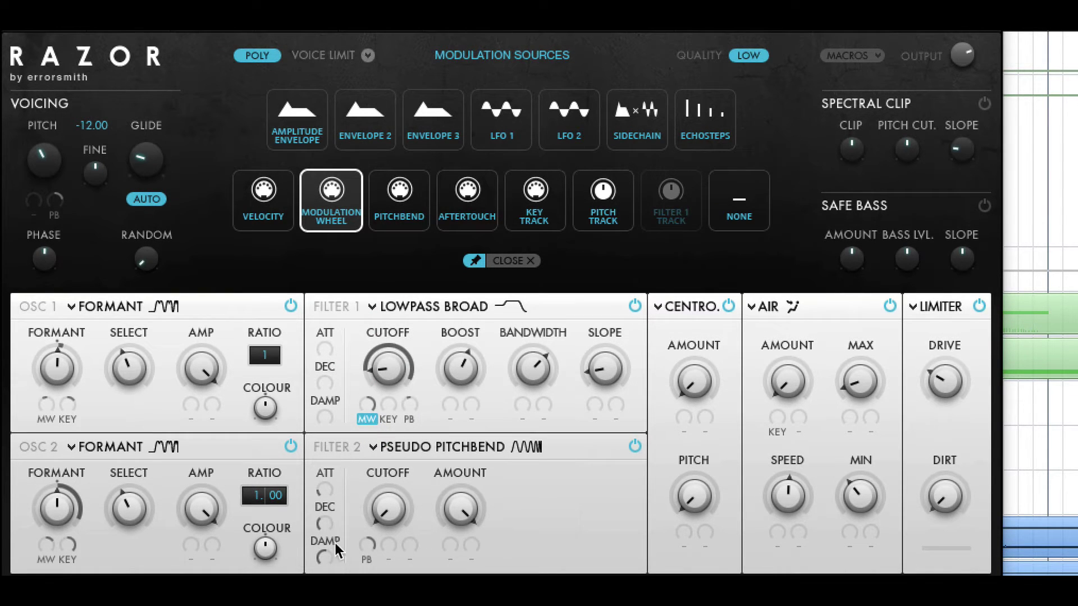
# - Change the modulation source of Filter 2's Cutoff from Pitchbend to Modulation Wheel
pyautogui.click(368, 559)
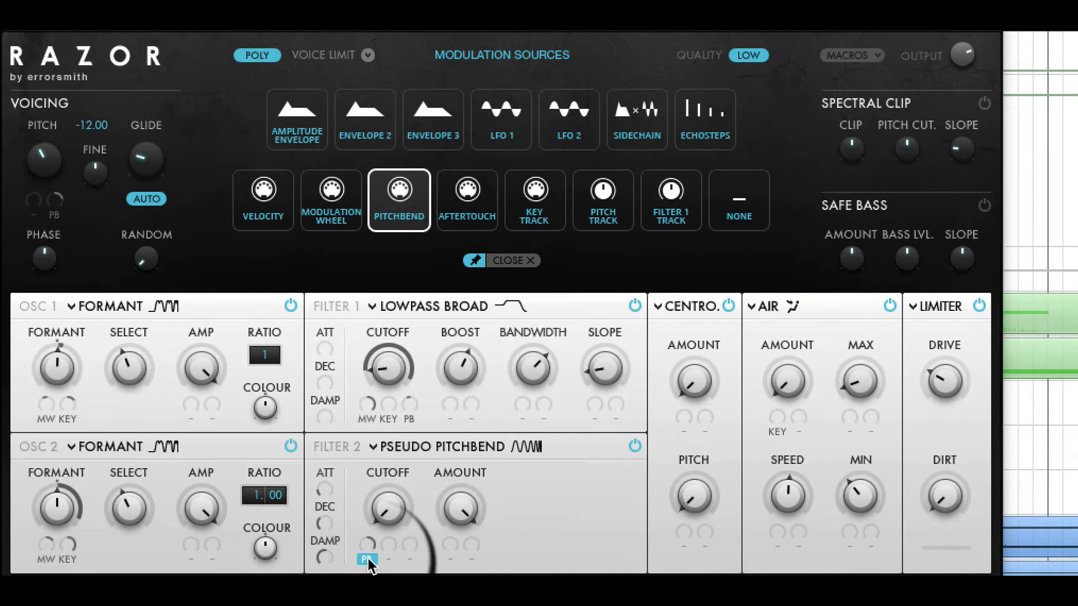
pyautogui.click(325, 201)
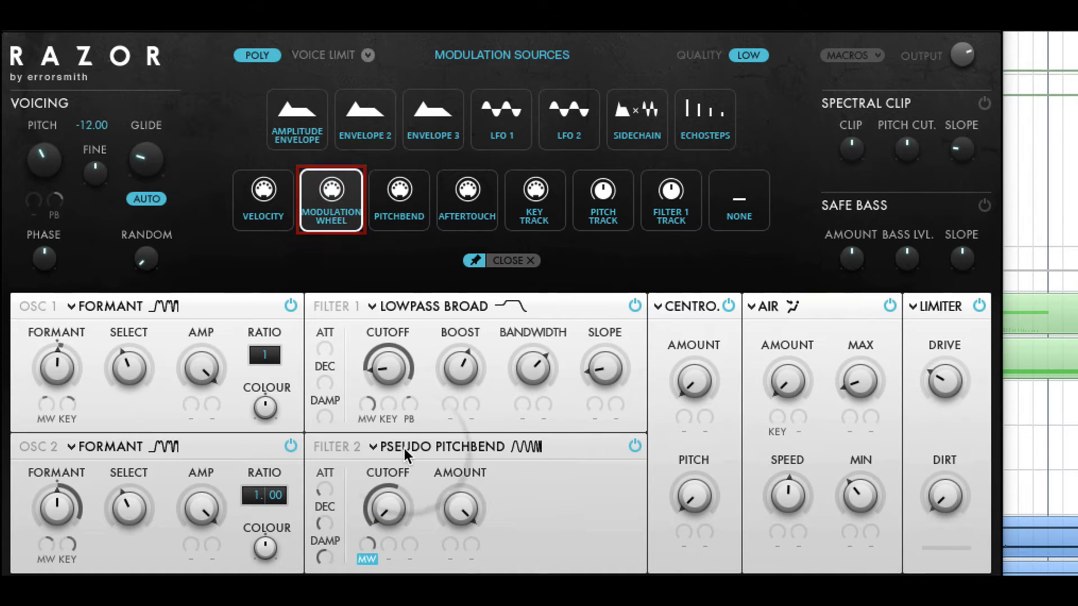
pyautogui.click(371, 540)
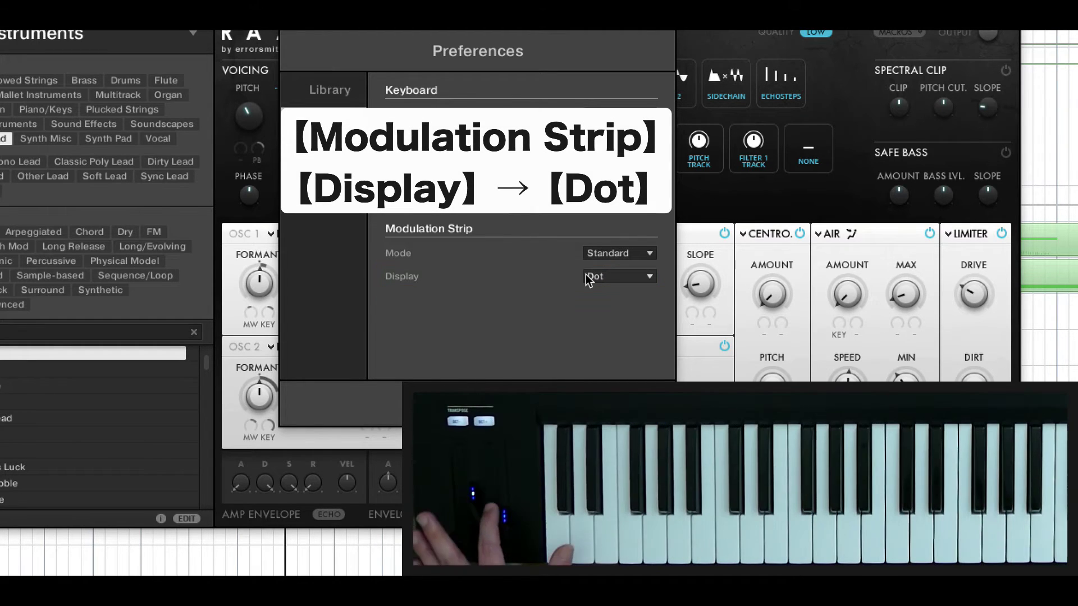
# - Set the Modulation Strip's Display to Bar and its Mode to Ball
pyautogui.click(601, 275)
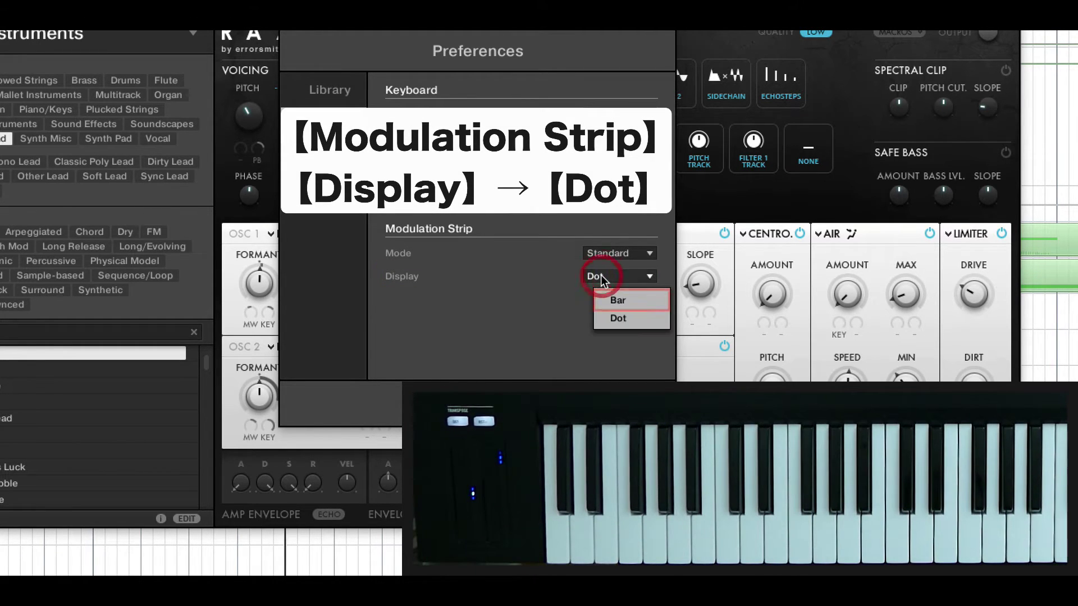
pyautogui.click(607, 298)
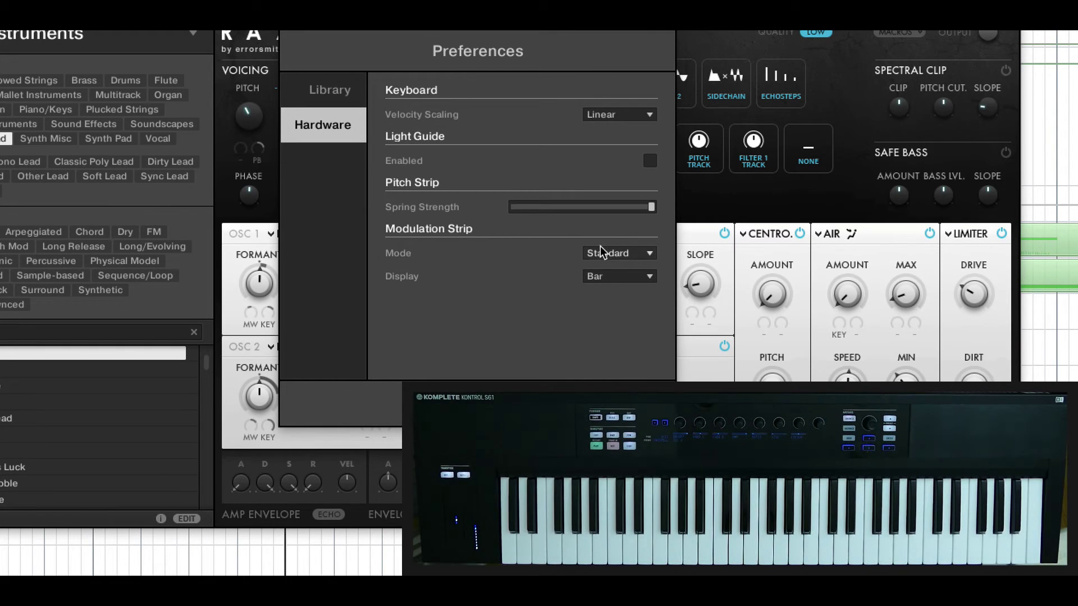
pyautogui.click(602, 252)
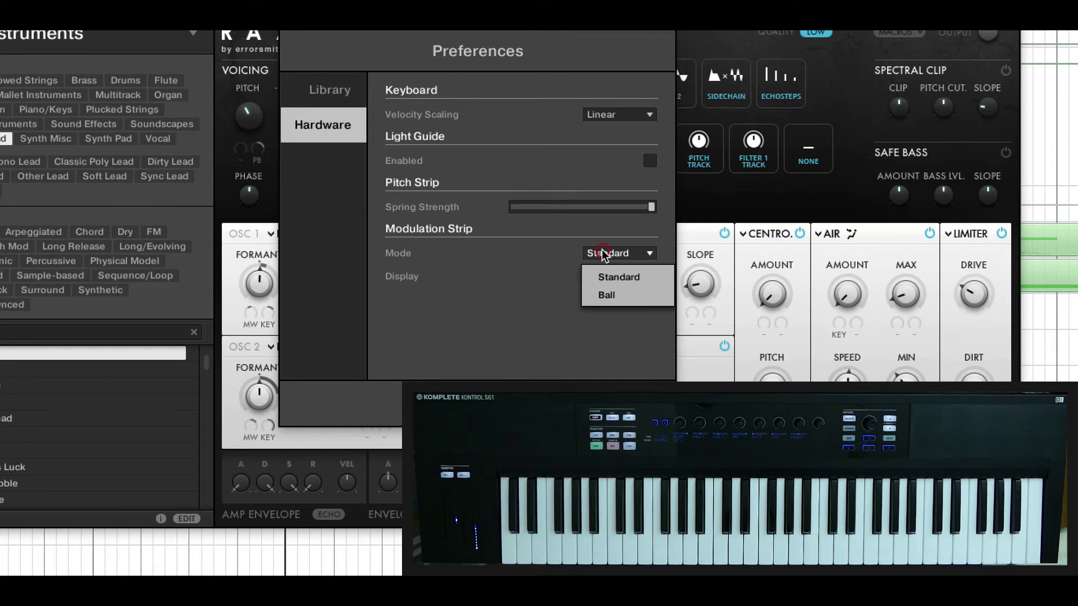
pyautogui.click(608, 277)
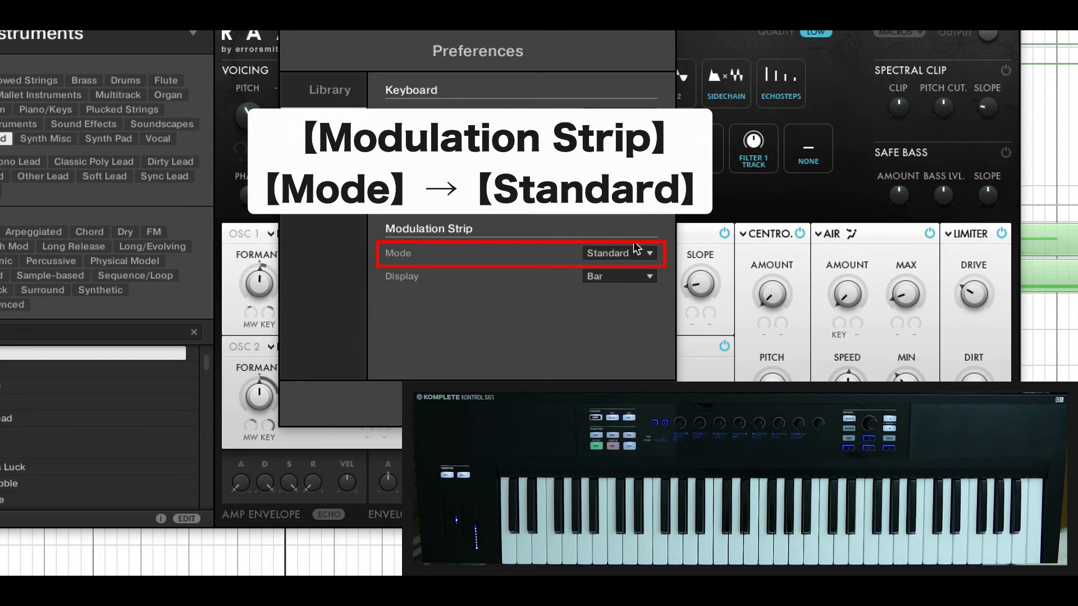
pyautogui.click(601, 253)
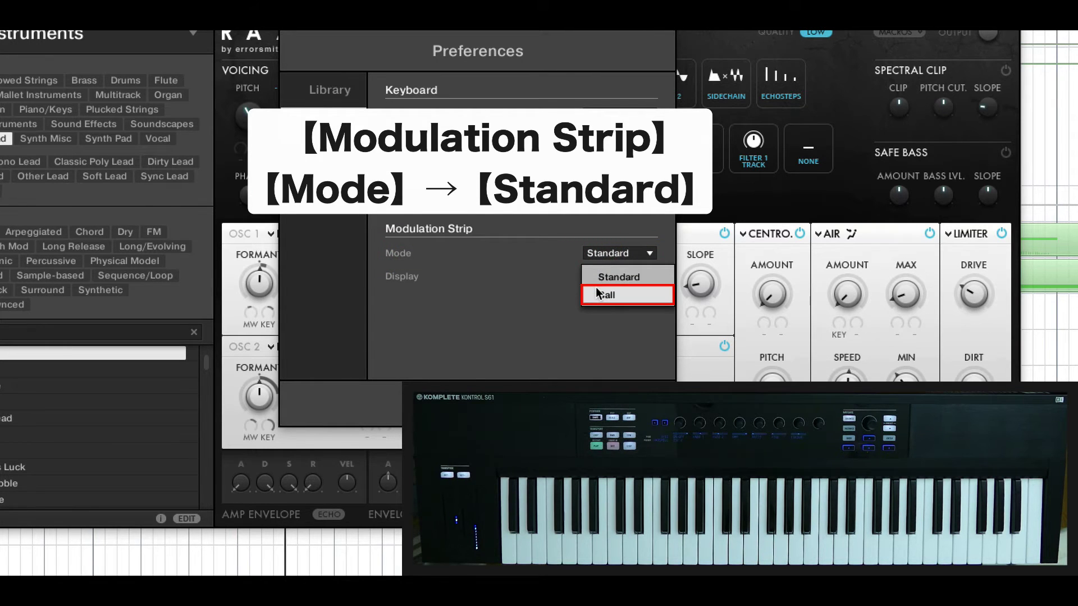
pyautogui.click(597, 290)
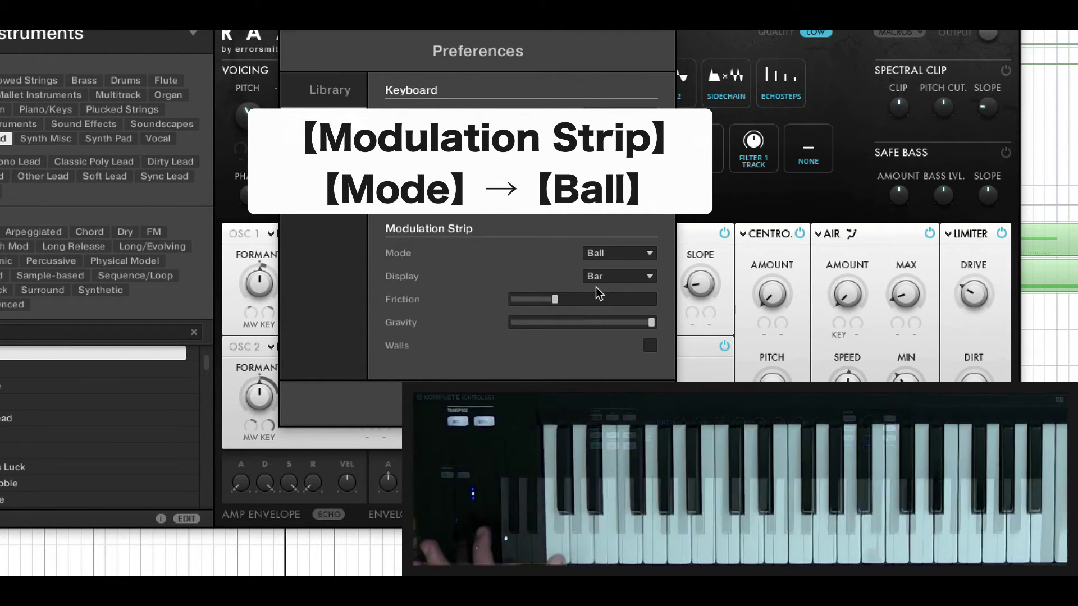